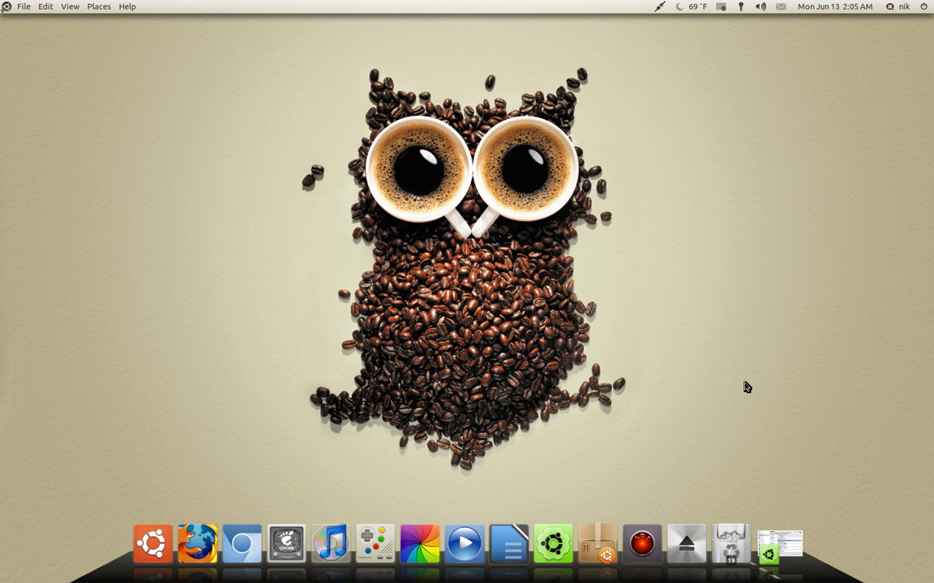
Open a terminal from the applications menu and run gimp to see why it fails.
left_click(5, 5)
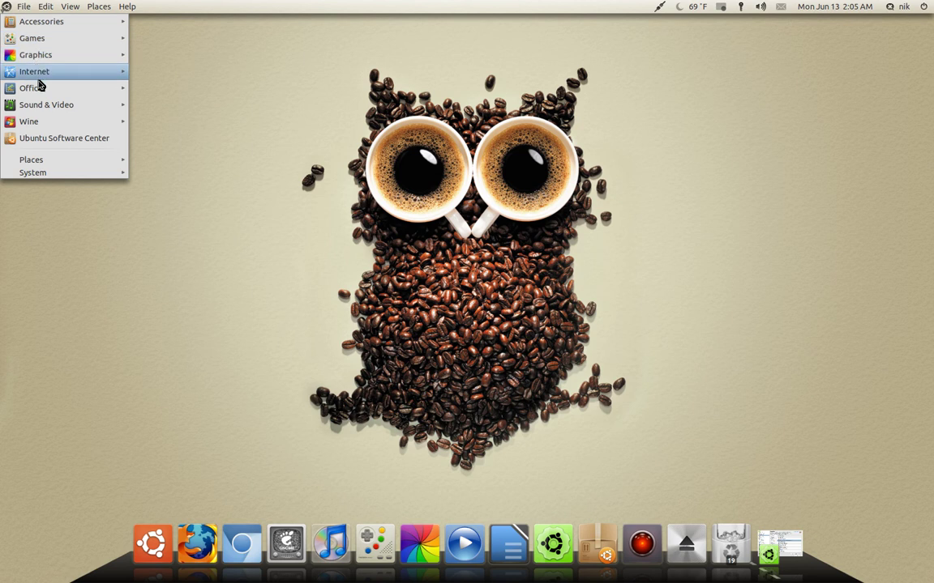
mouse_move(52, 22)
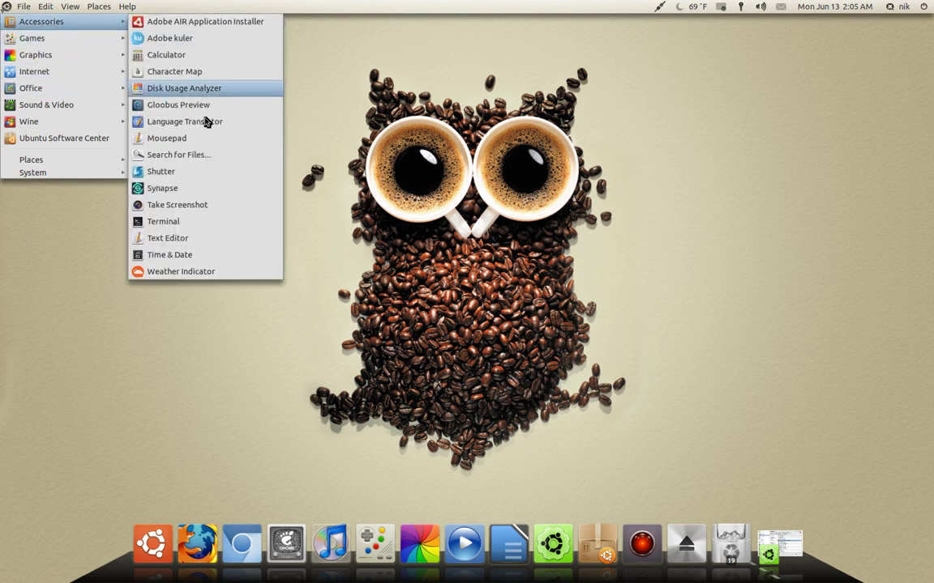
left_click(217, 221)
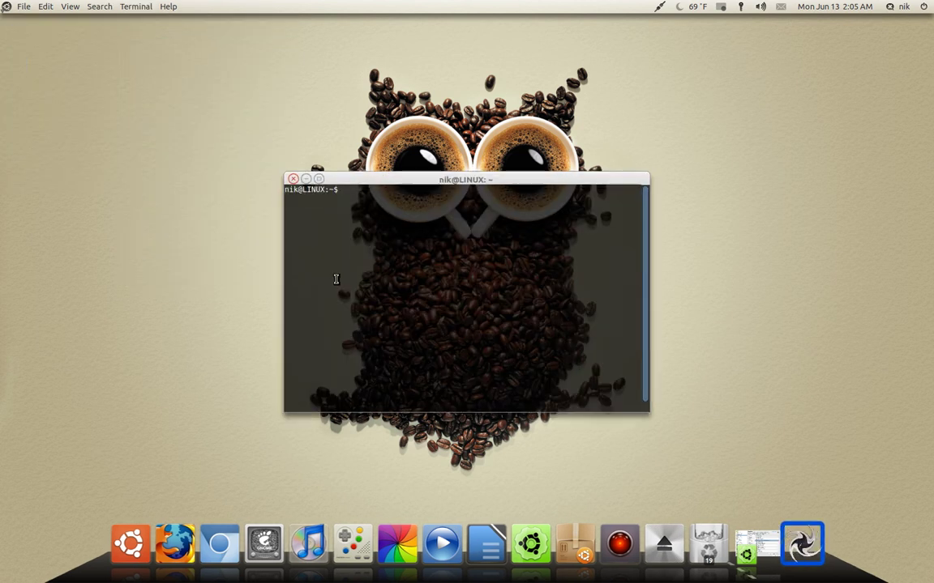
type("gi")
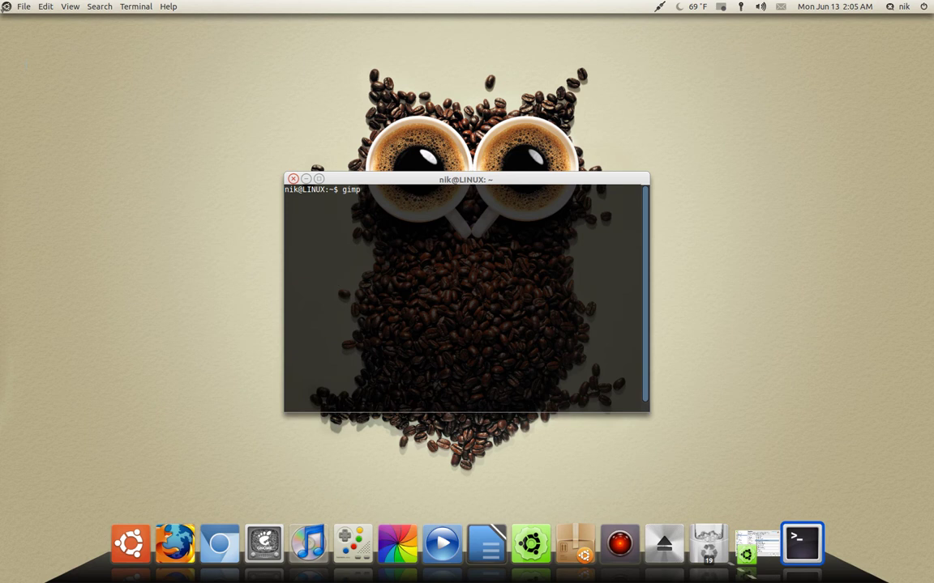
type("mp")
key("Return")
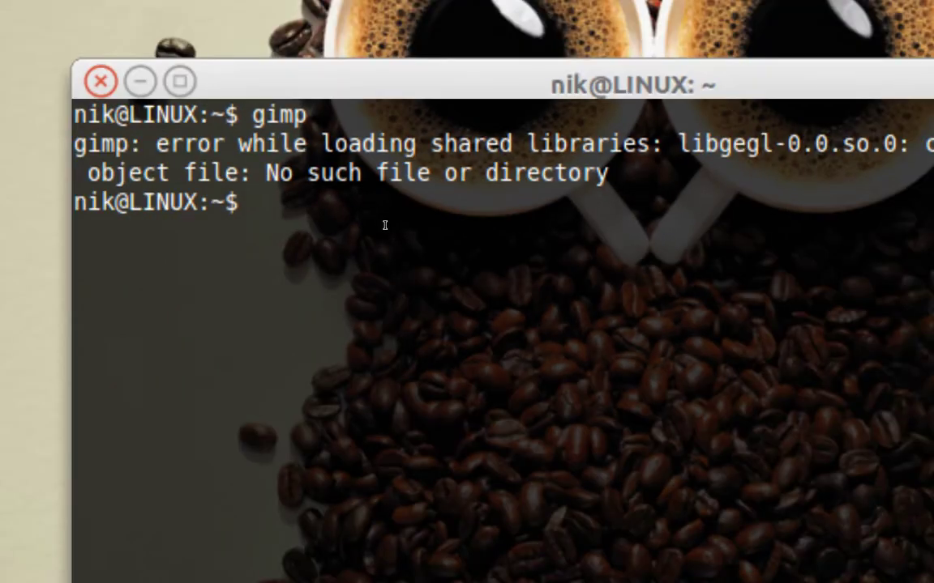
Dismiss the applications menu and close the terminal window.
left_click(5, 6)
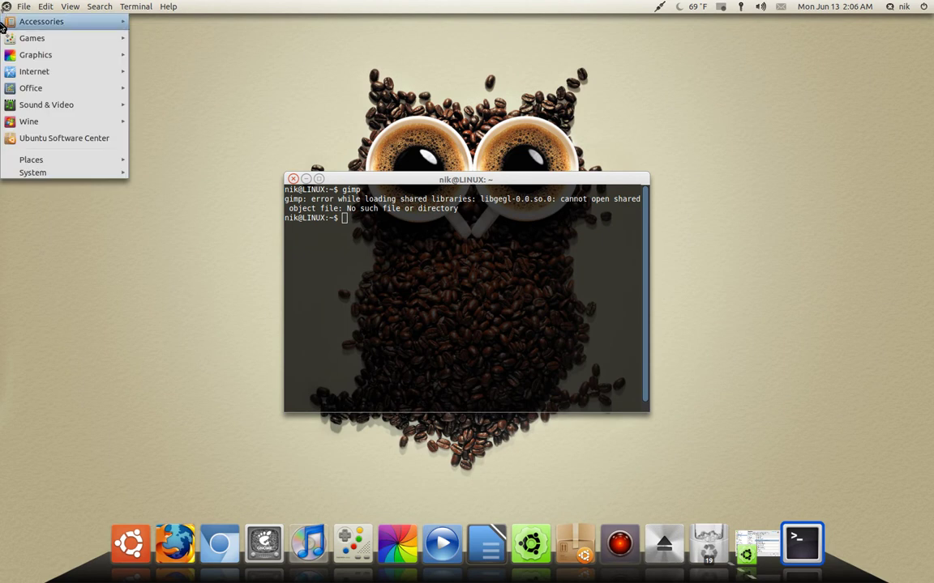
mouse_move(12, 55)
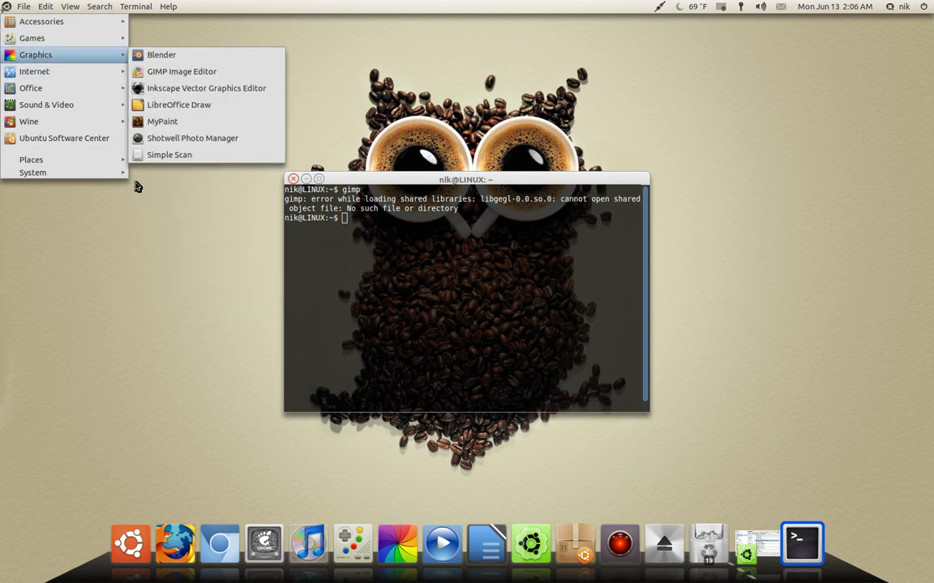
left_click(237, 211)
left_click(6, 7)
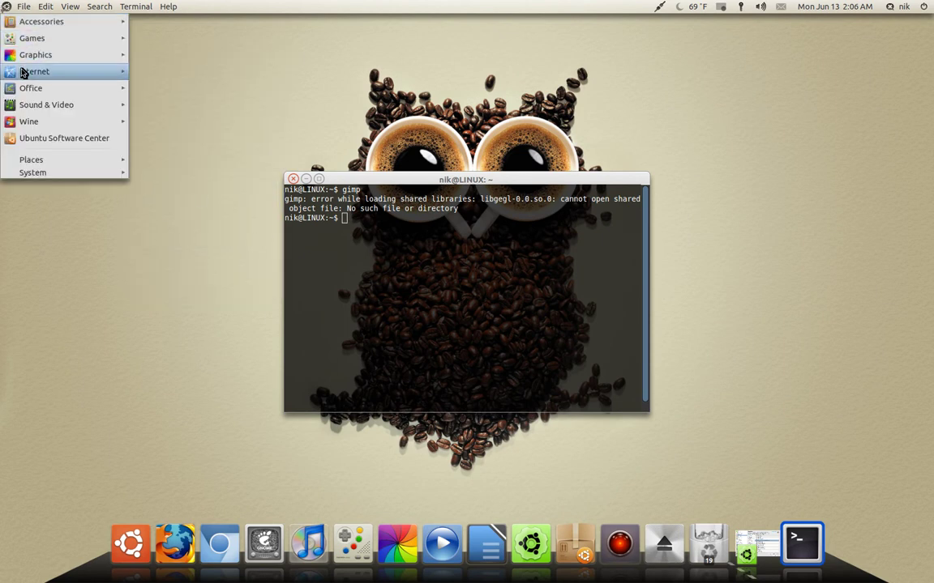
mouse_move(26, 56)
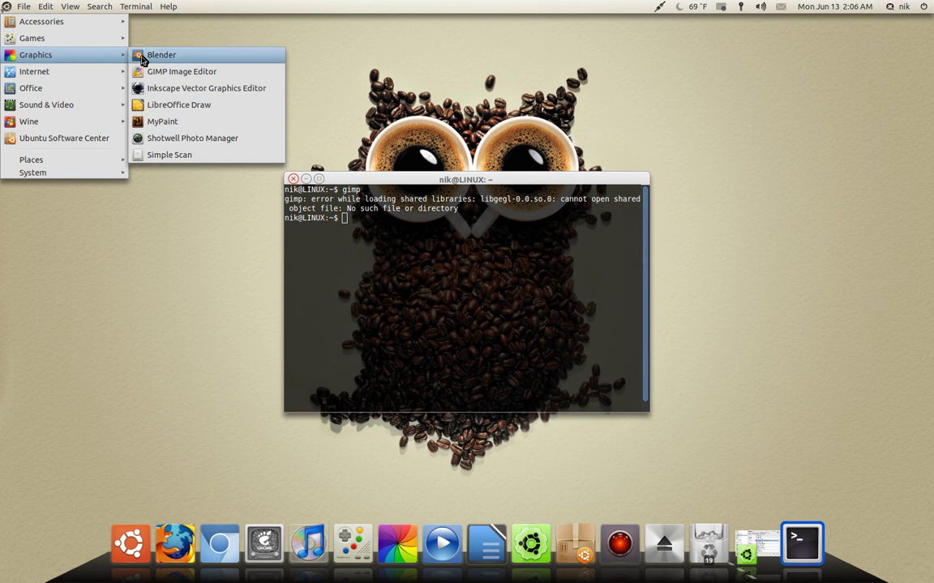
left_click(95, 360)
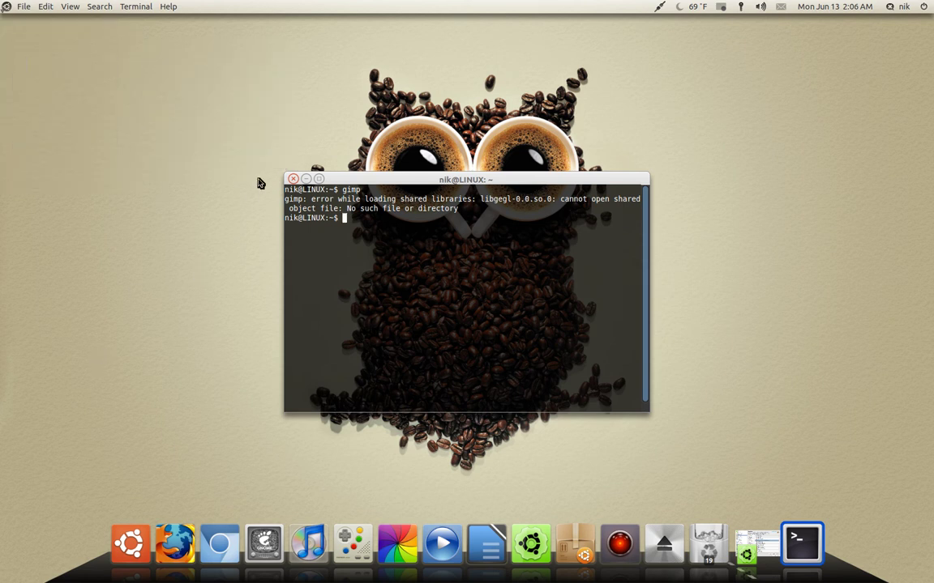
left_click(293, 179)
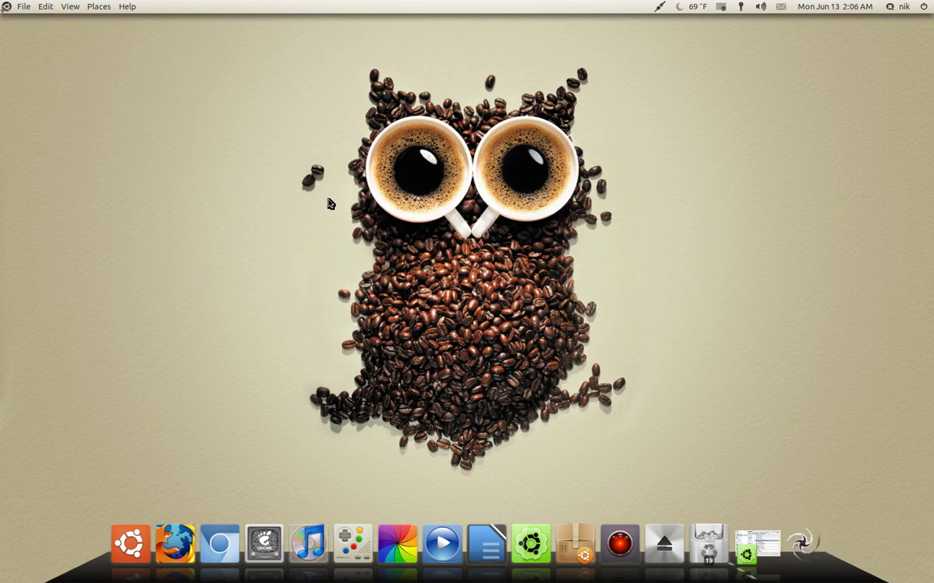
Launch Synaptic from Synapse with 'sy' and enter the administrator password.
key("super+space")
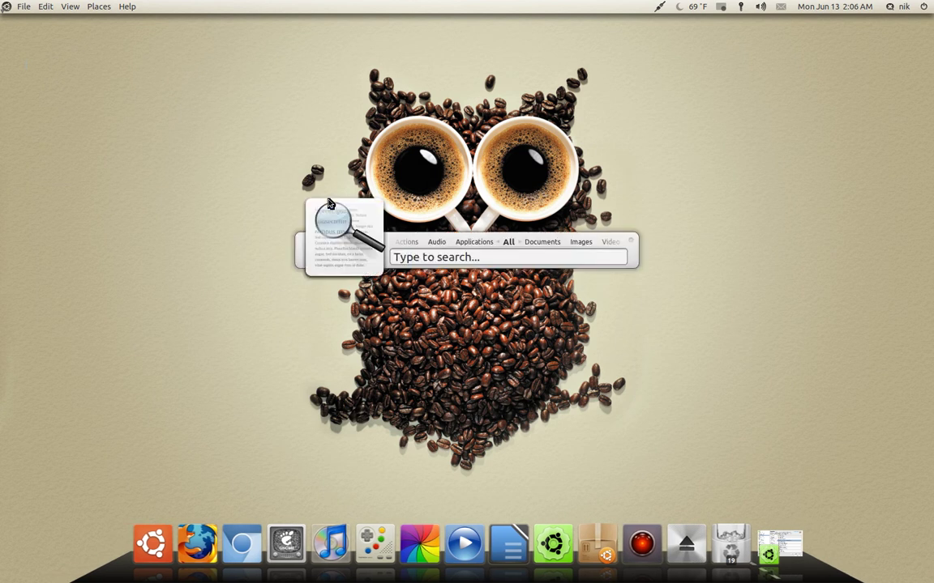
type("sy")
key("Return")
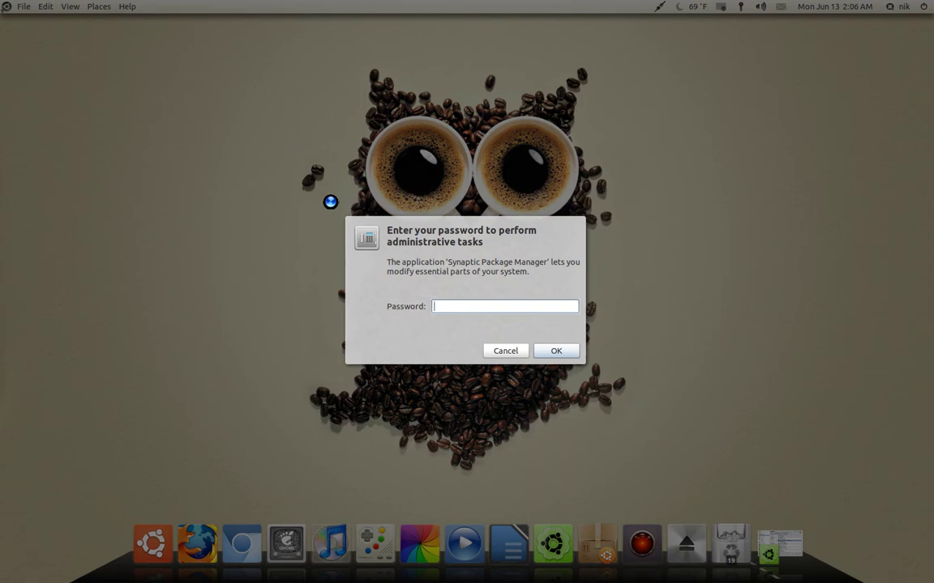
key("Return")
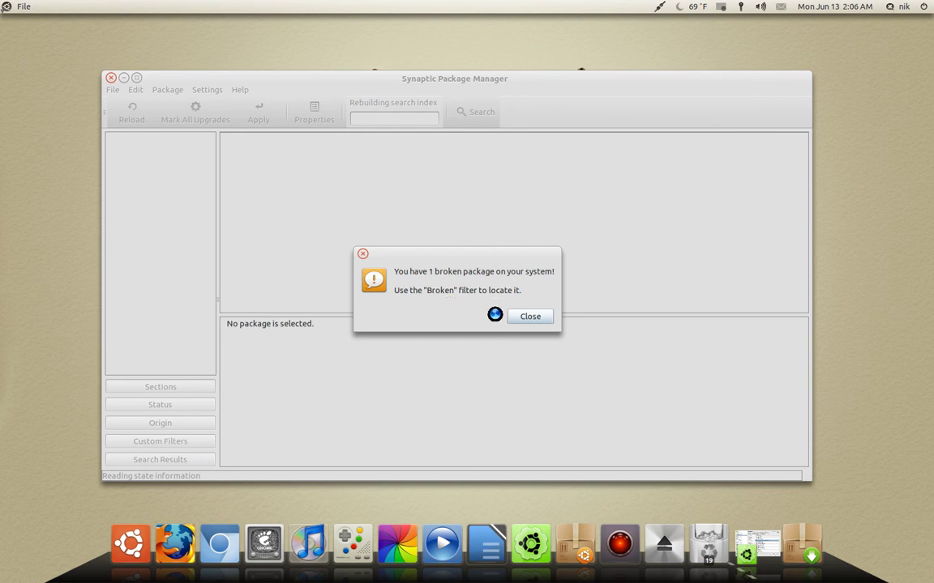
Dismiss the broken-package warning and filter the list to broken packages, revealing gimp.
left_click(528, 319)
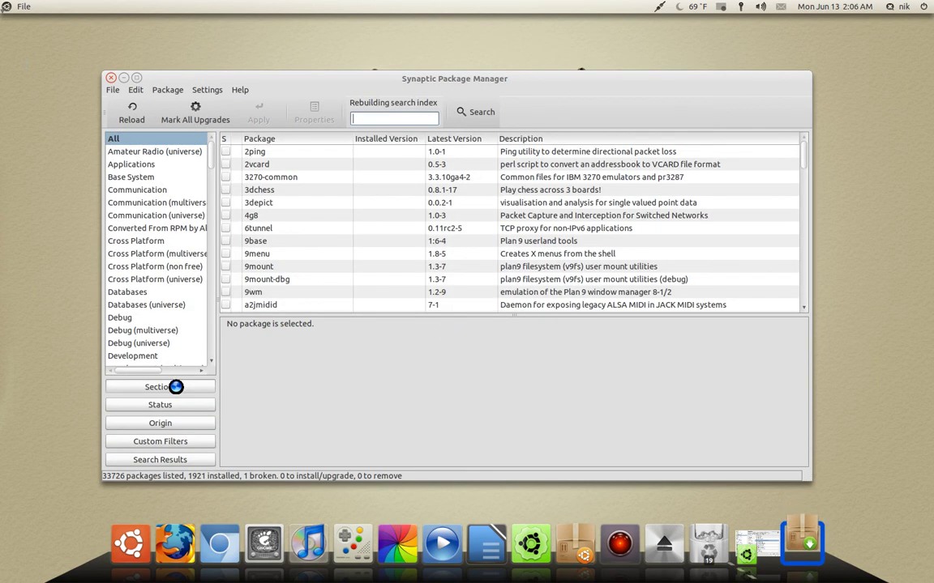
left_click(184, 425)
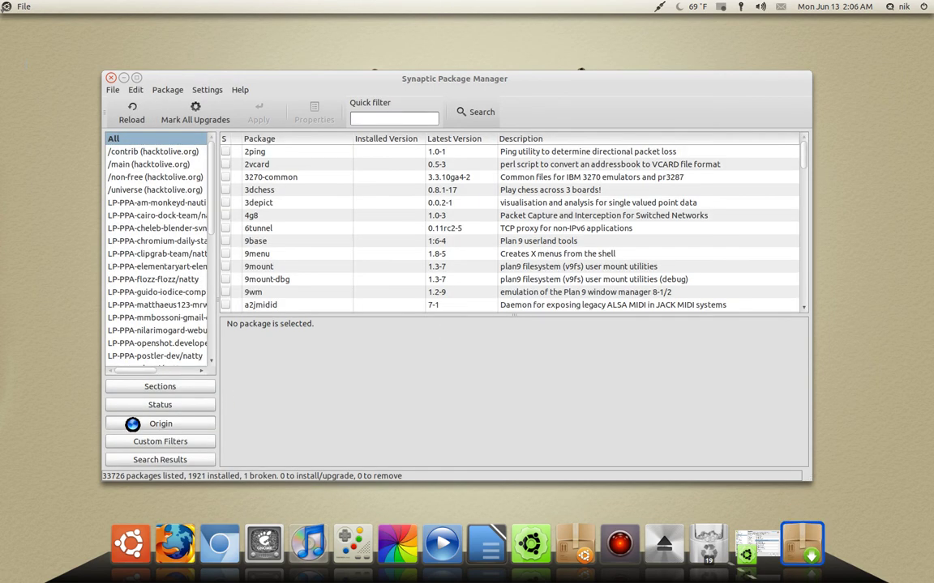
left_click(178, 442)
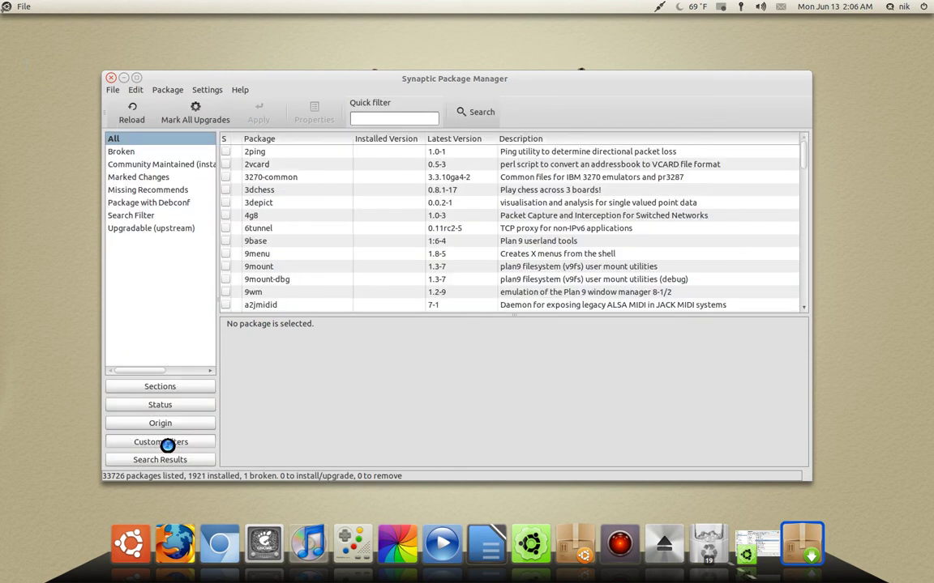
left_click(115, 149)
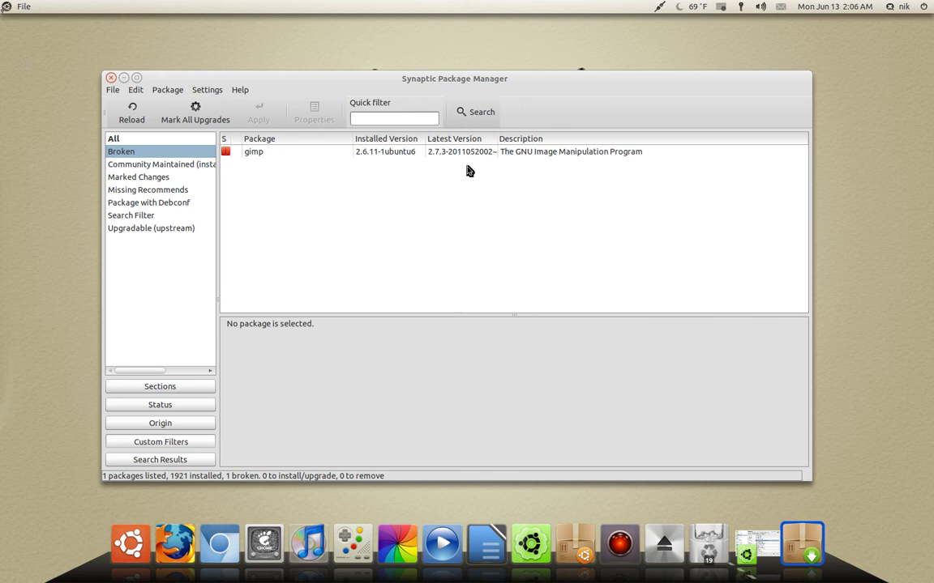
Mark gimp and its three dependent plugins for removal, then review the 4-package summary.
left_click(233, 155)
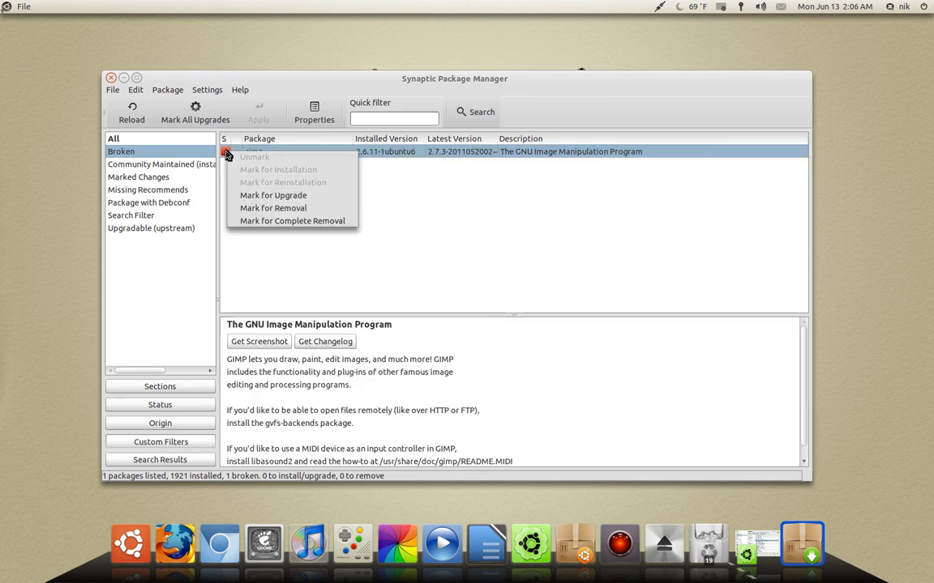
left_click(268, 209)
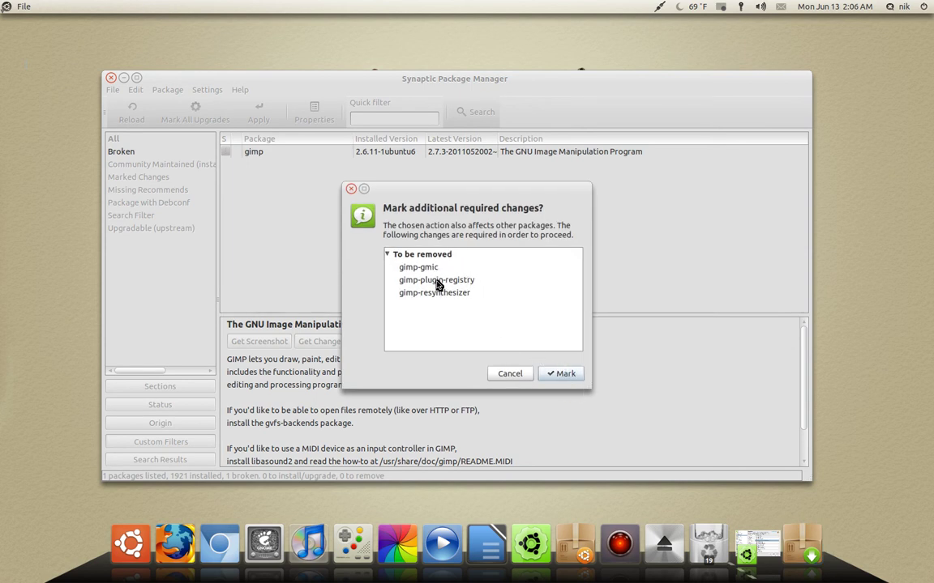
left_click(566, 373)
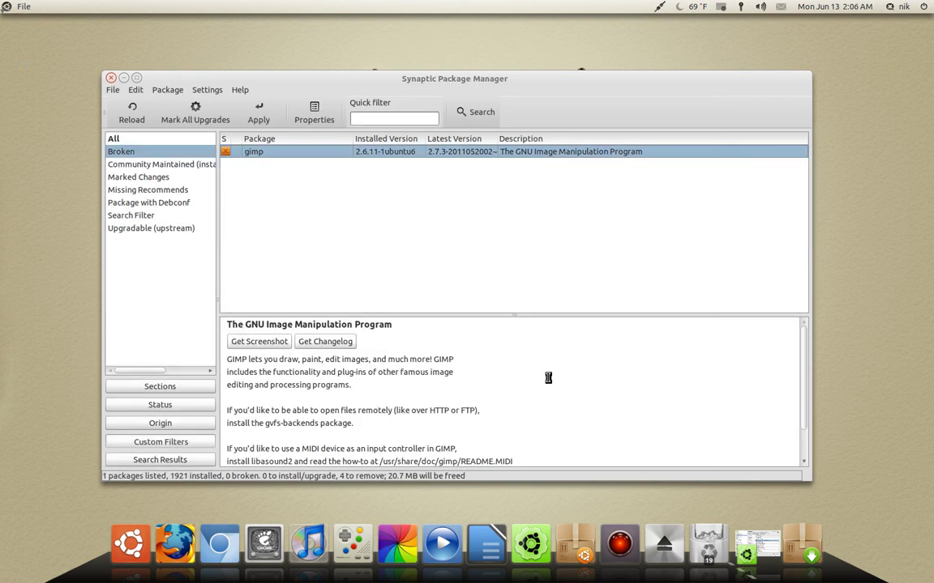
left_click(259, 111)
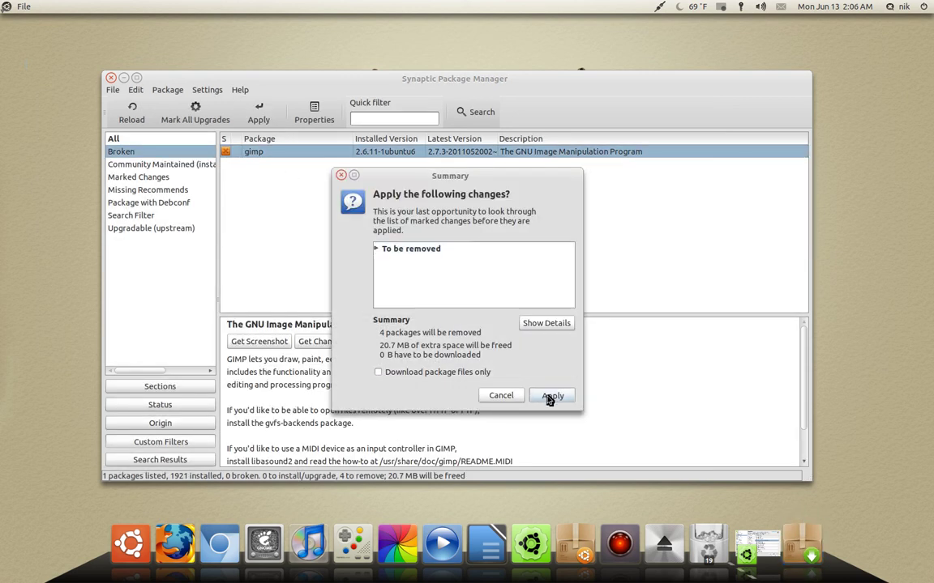
Confirm removal of the four gimp packages and close the finished changes window.
left_click(549, 396)
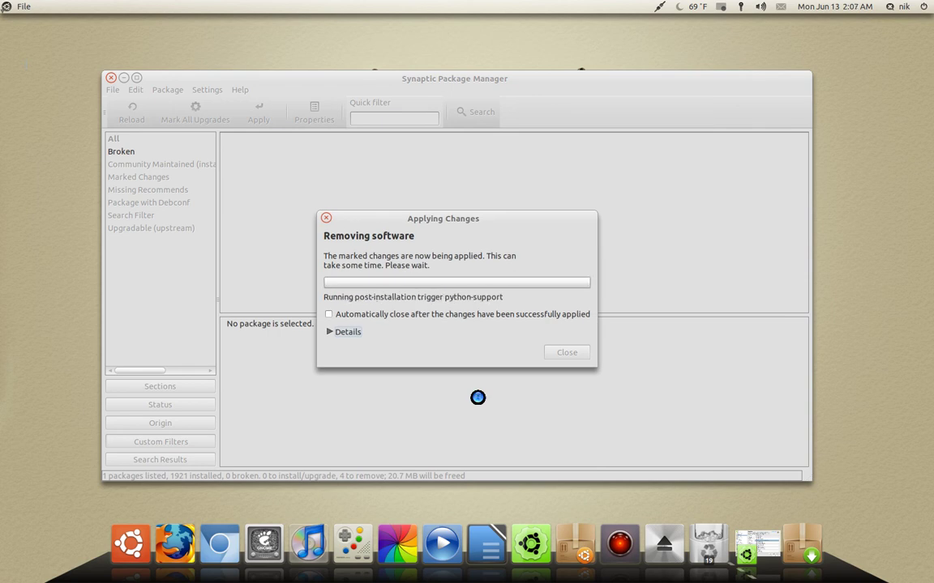
left_click_drag(430, 220, 590, 106)
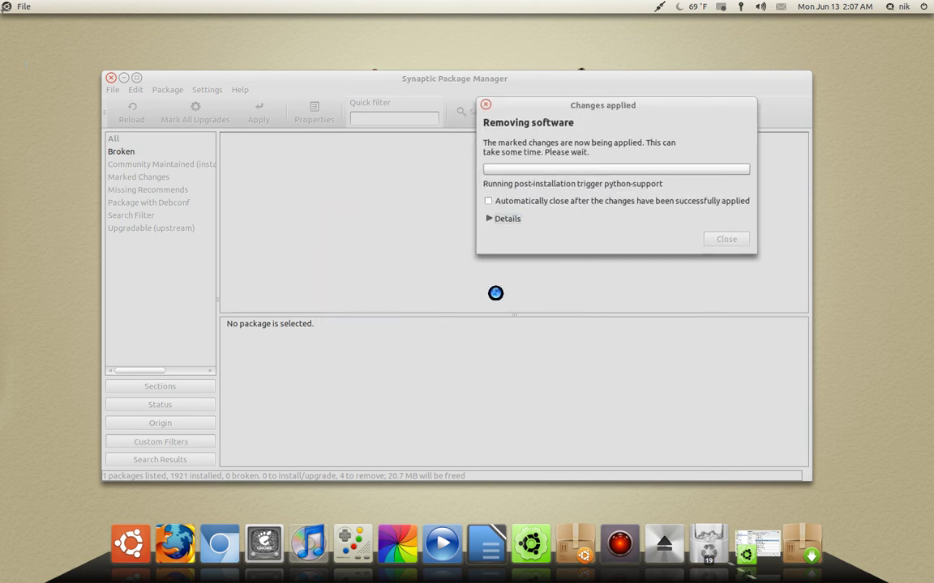
left_click(727, 212)
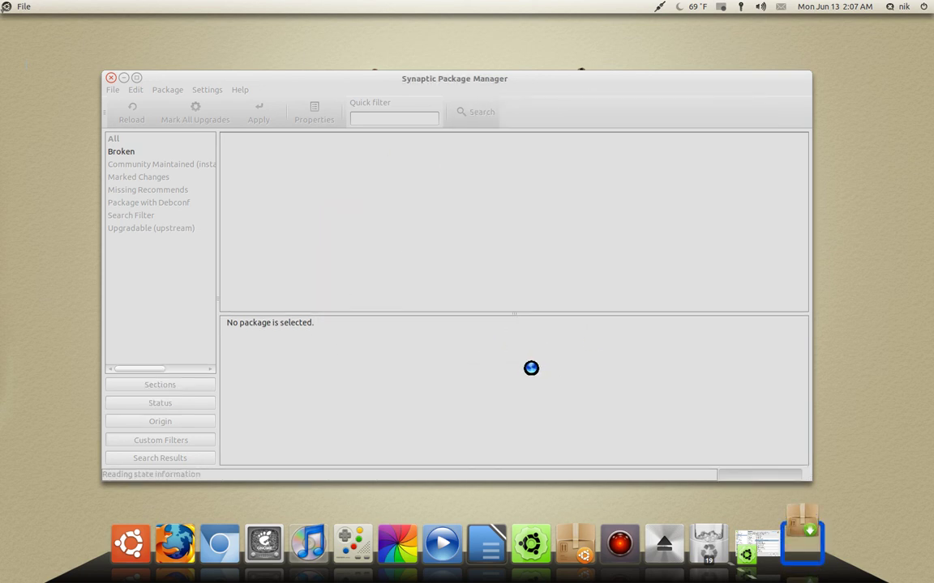
Filter the package list for gimp across All sections.
left_click(390, 119)
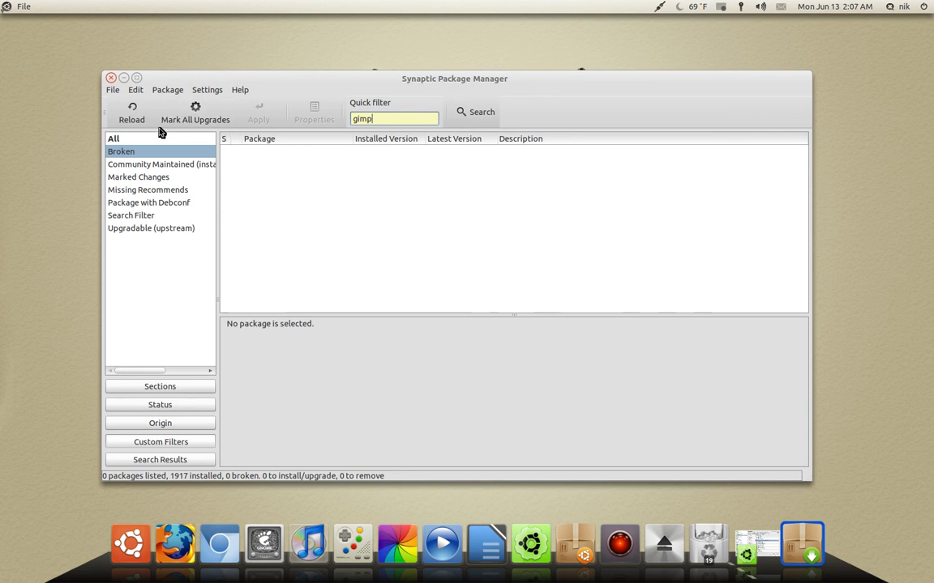
left_click(122, 139)
left_click(170, 389)
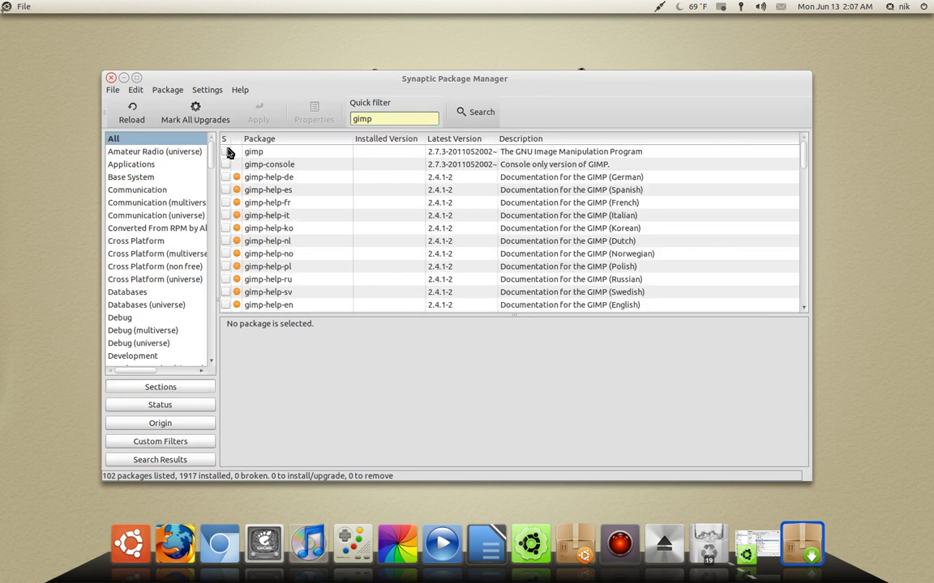
Mark gimp for installation, apply the change, and open the applications menu afterwards.
left_click(226, 151)
left_click(271, 168)
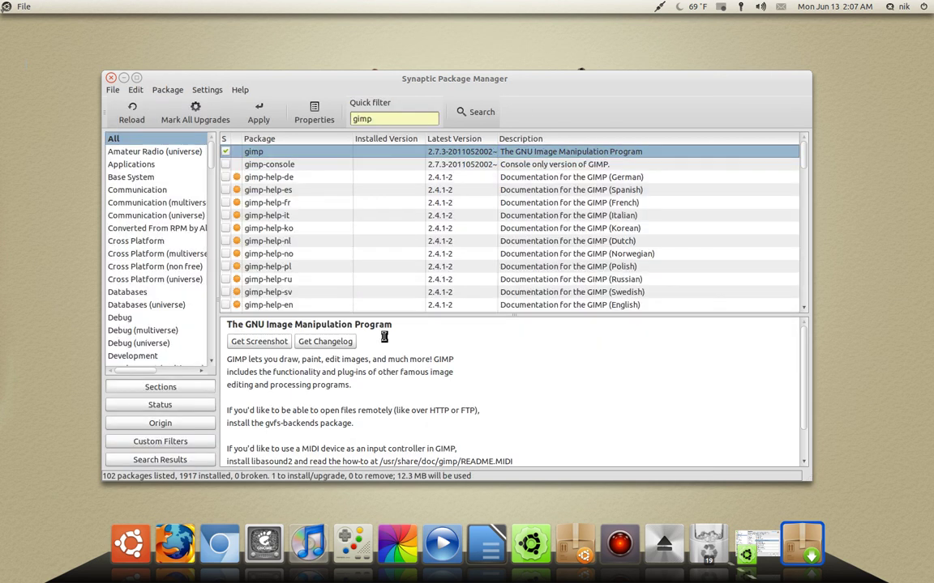
left_click(257, 112)
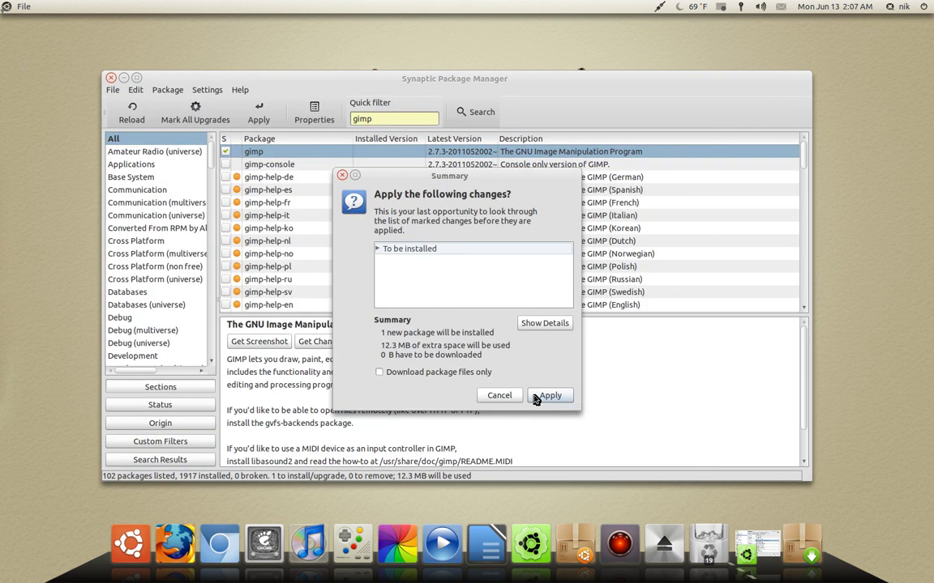
left_click(547, 396)
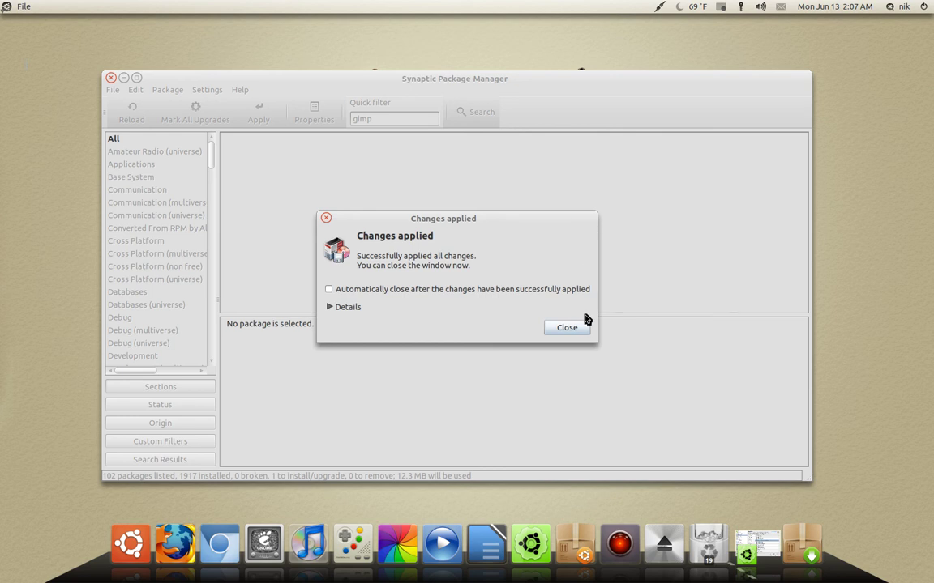
left_click(576, 328)
left_click(6, 7)
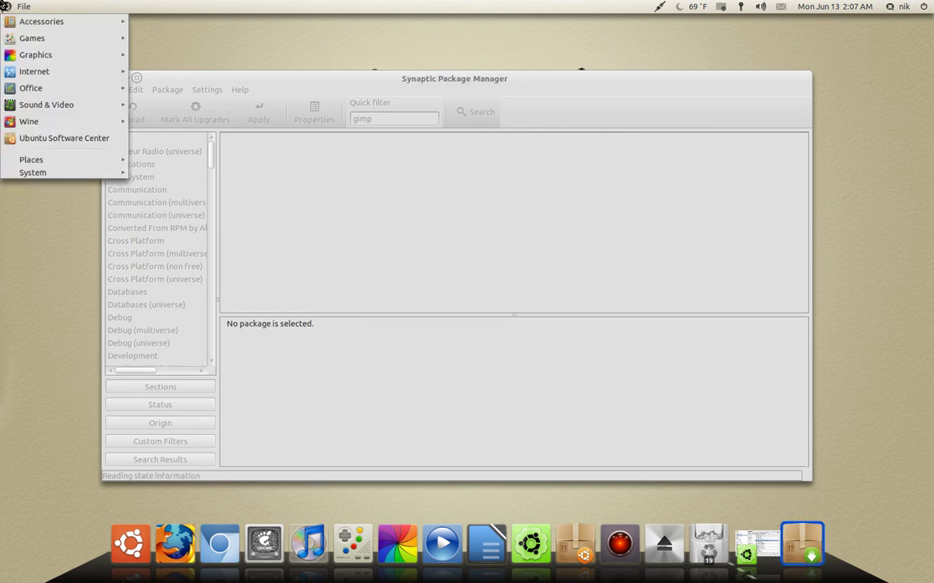
Open a Terminal from Accessories and type gimp at the prompt.
mouse_move(3, 24)
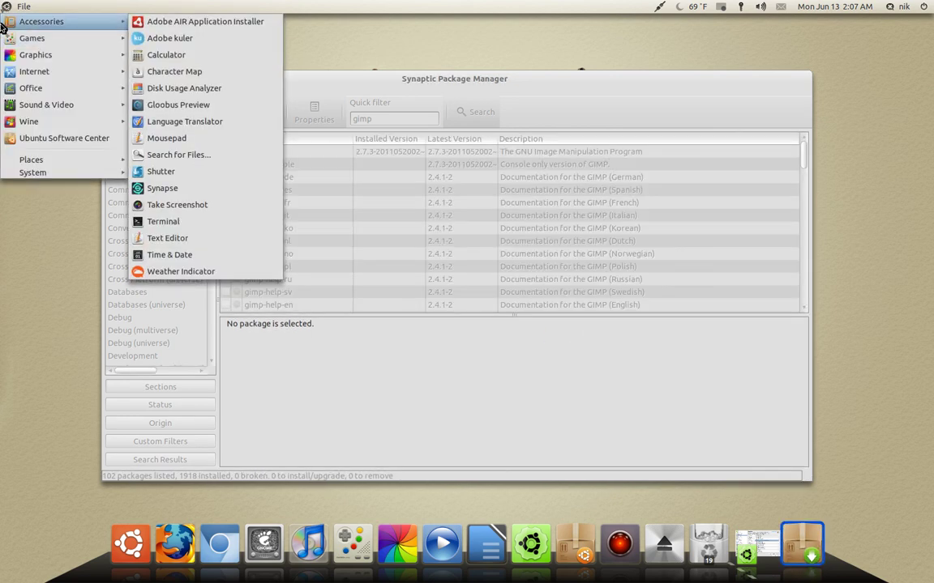
left_click(193, 222)
type("gi")
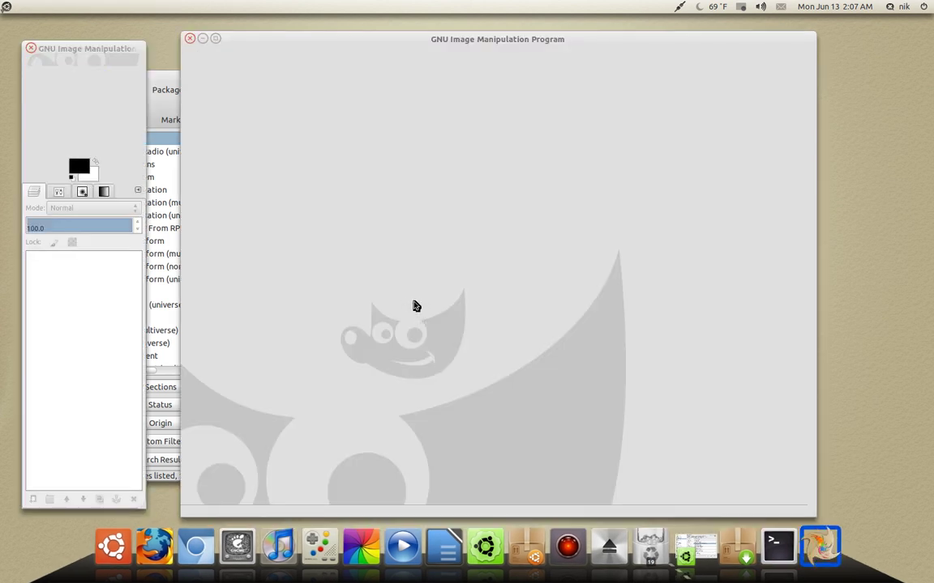
Place the GIMP image window and toolbox side by side and show the Paintbrush tool options.
left_click_drag(444, 44, 404, 42)
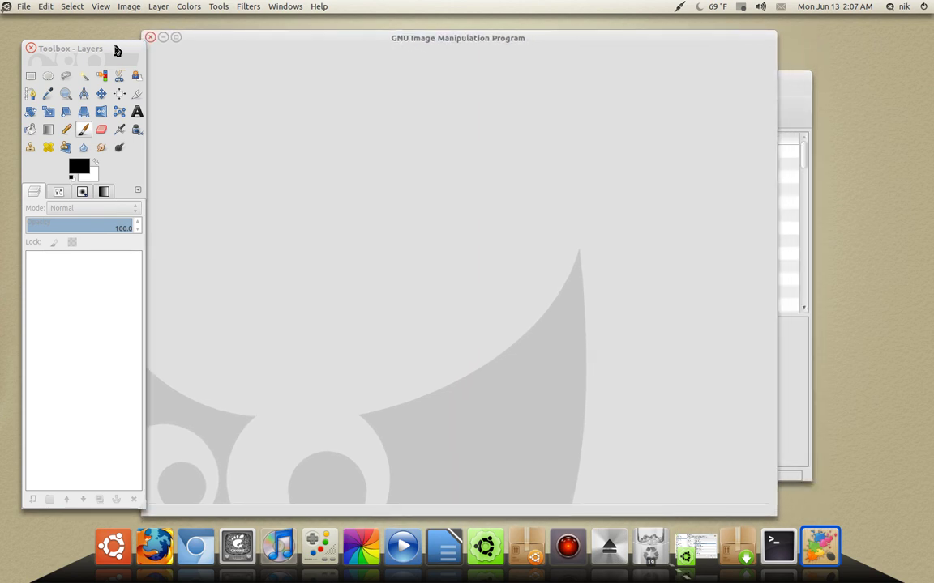
left_click_drag(116, 50, 136, 54)
left_click(78, 197)
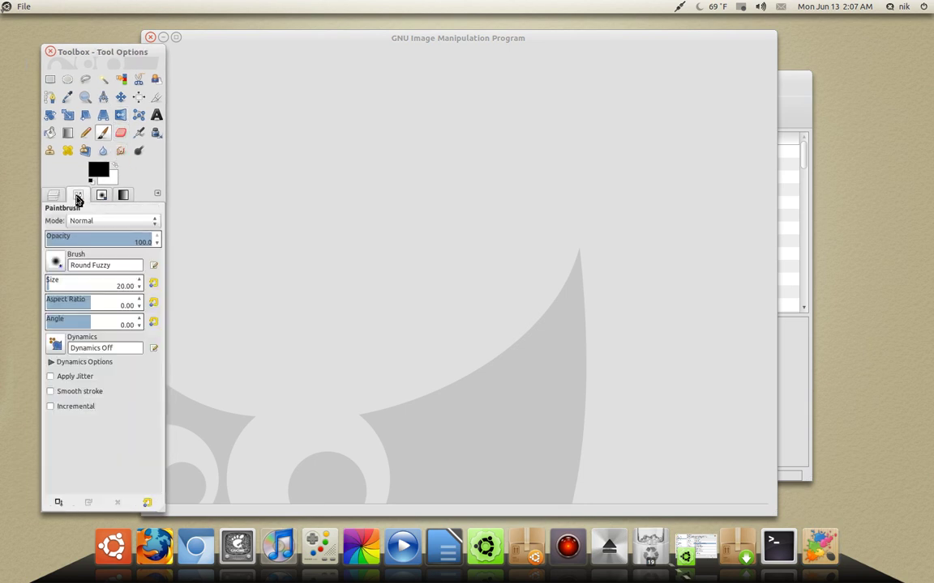